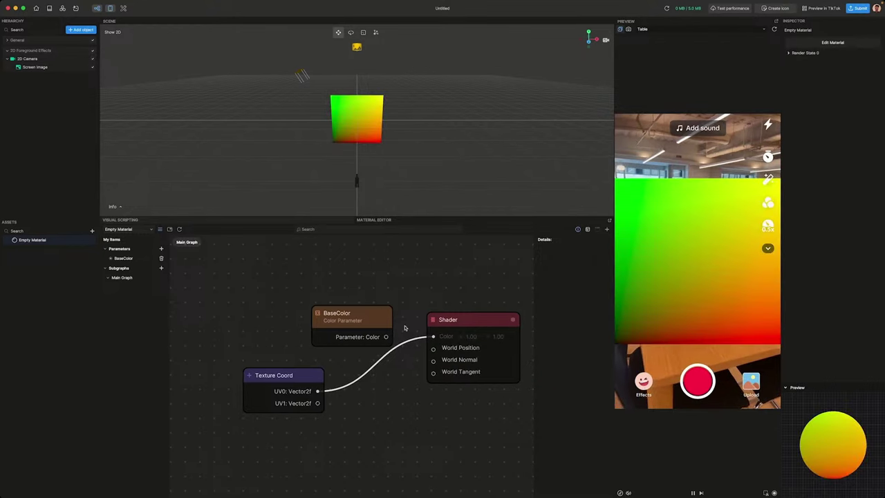
Delete the BaseColor node from the graph and add a Split node below Texture Coord.
drag(377, 323, 302, 323)
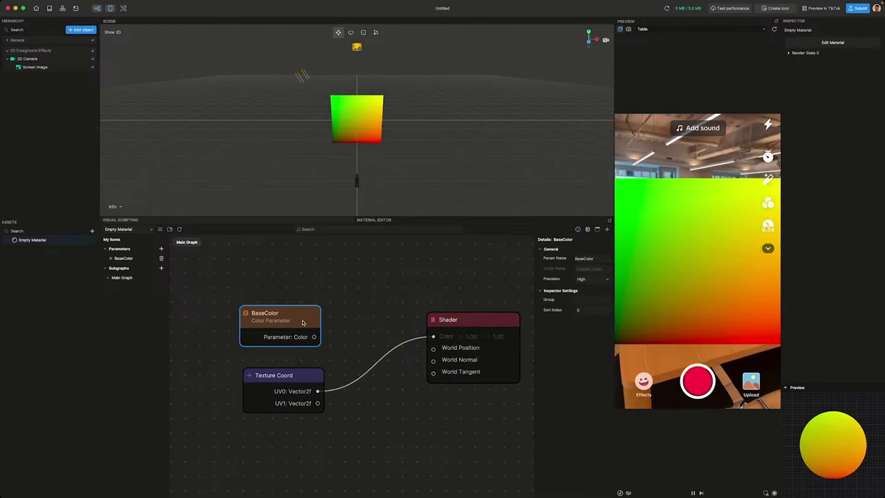
key(Delete)
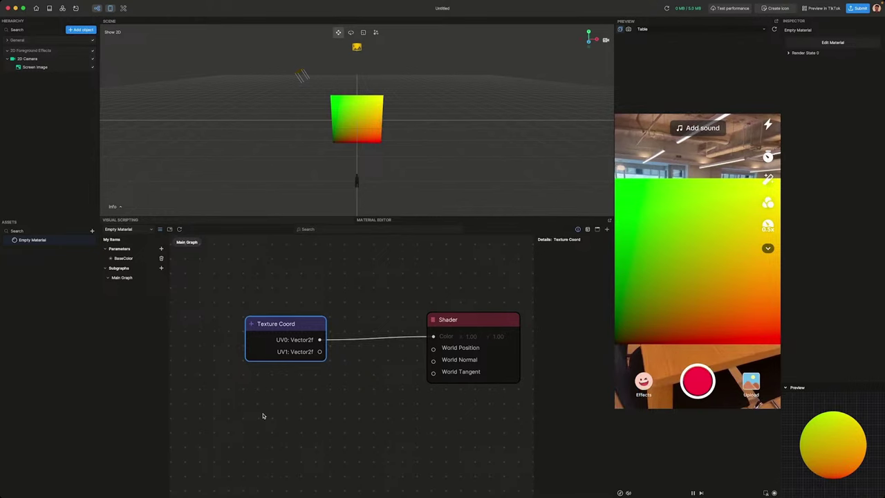
scroll(263, 416, left, 3)
right_click(312, 396)
click(325, 400)
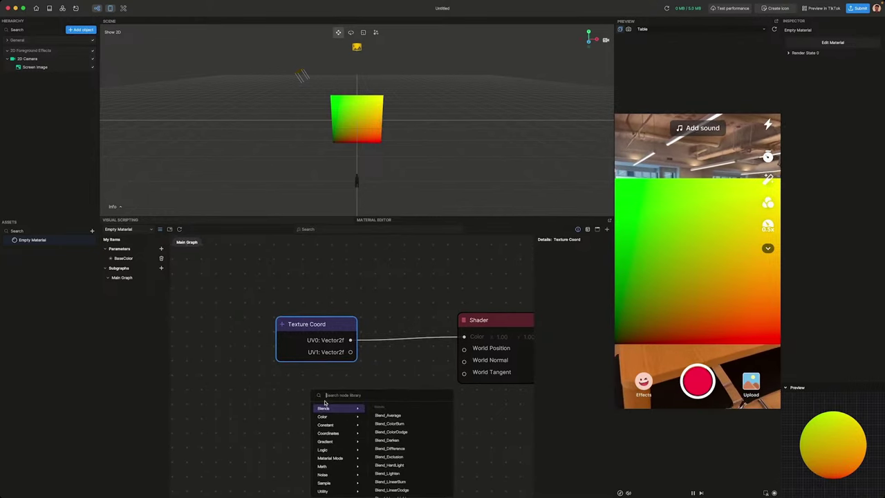
text(spl)
key(Return)
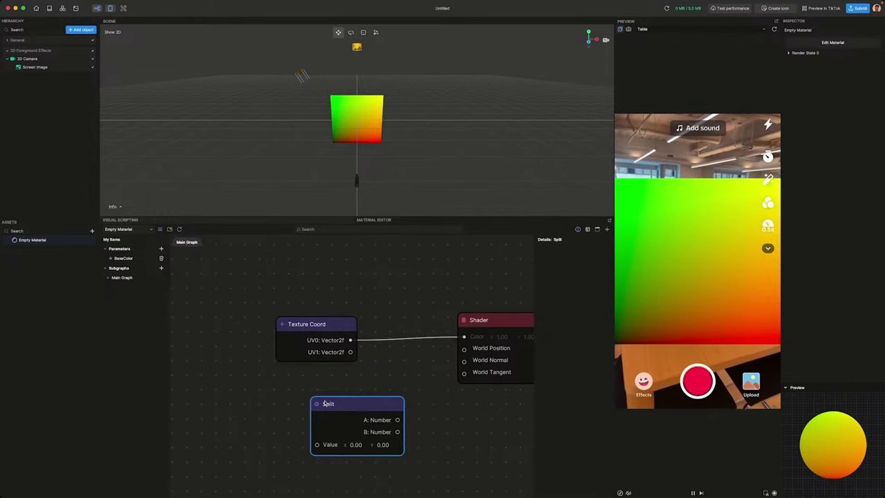
Connect Texture Coord's UV0 output to the Split node's Value input and place Split between Texture Coord and Shader.
scroll(276, 391, left, 1)
drag(307, 331, 215, 325)
drag(267, 333, 292, 391)
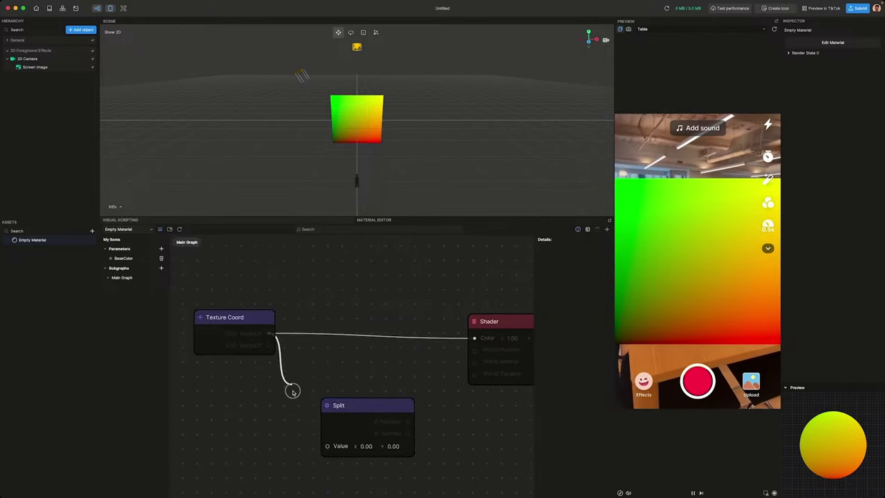
drag(322, 443, 321, 445)
drag(346, 411, 340, 313)
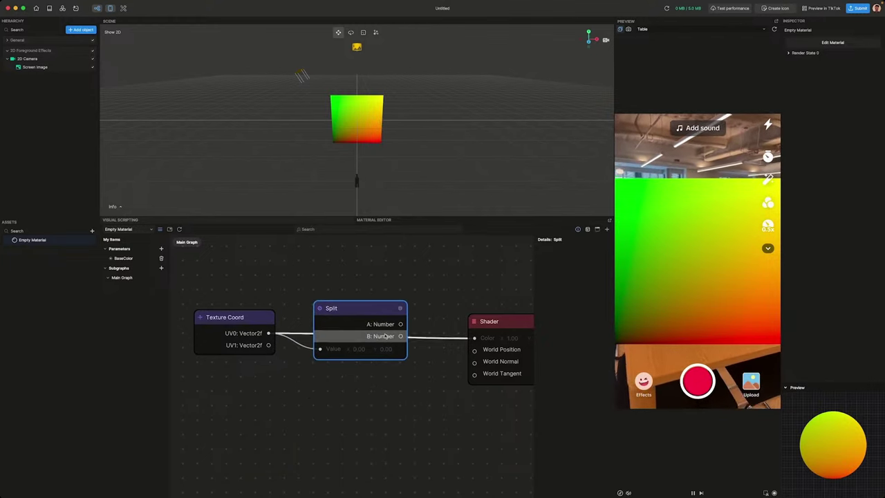
Feed the Shader's Color input from Split's A output and replace that connection with Split's B output.
drag(385, 336, 474, 340)
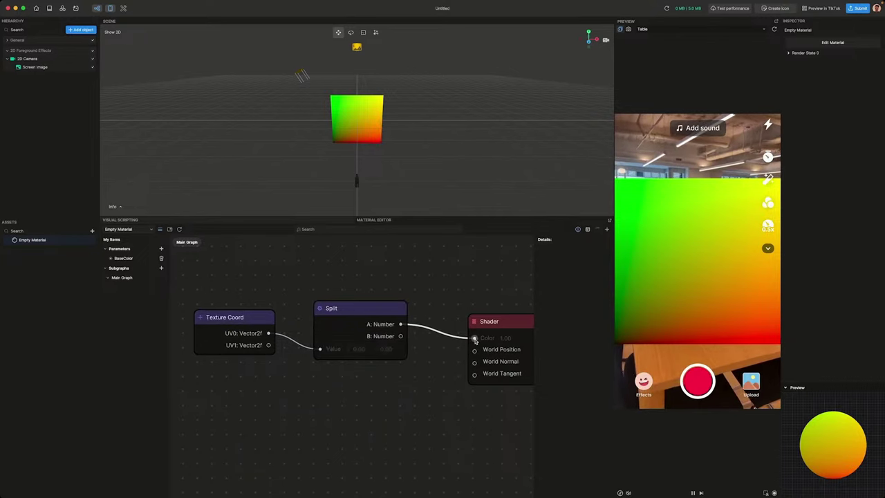
scroll(399, 369, down, 2)
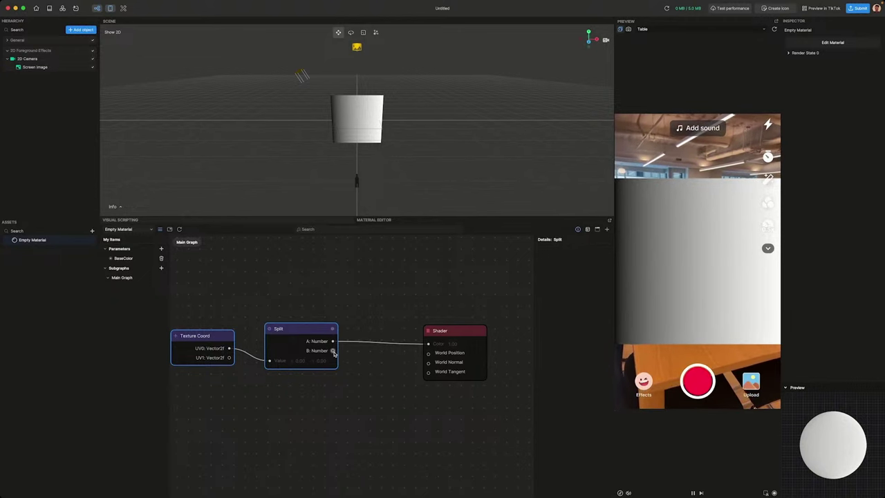
drag(333, 352, 426, 349)
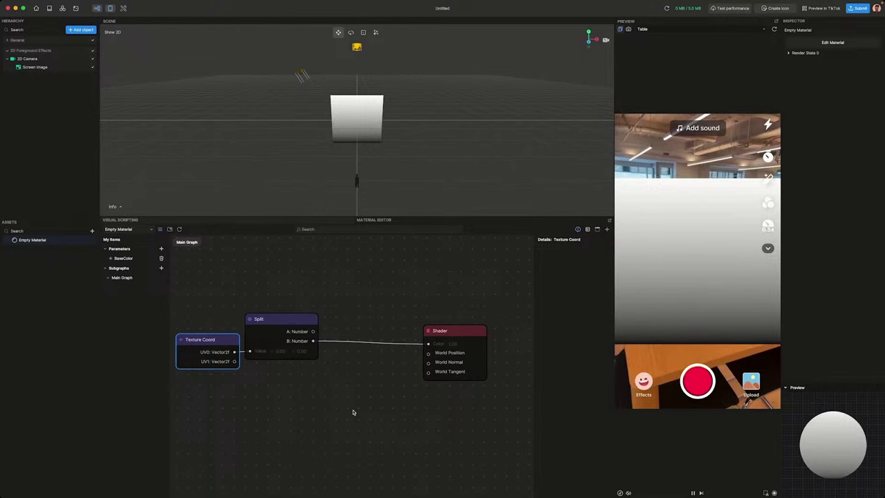
Add a Lerp node to the graph below the connection between Split and Shader.
right_click(353, 412)
click(359, 416)
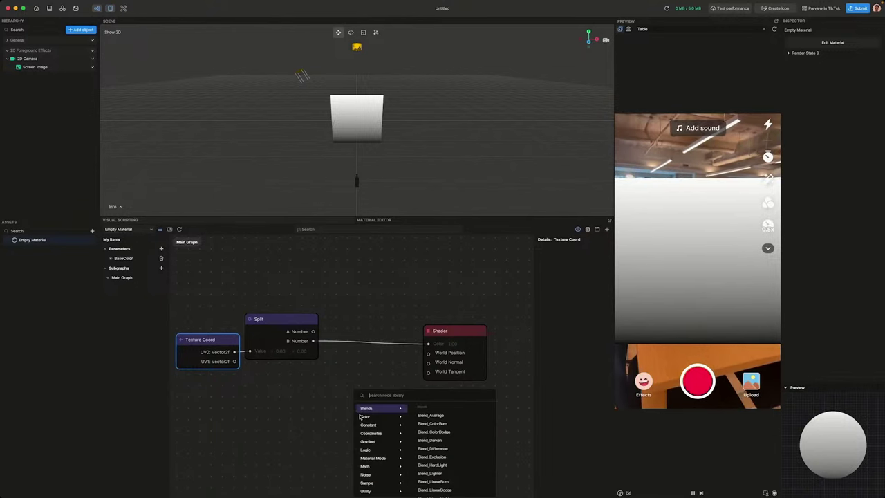
text(le)
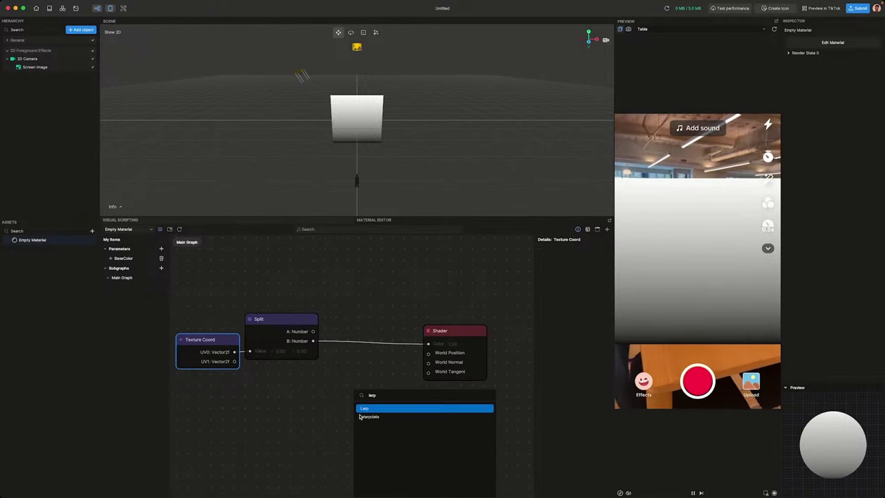
text(rp)
click(371, 409)
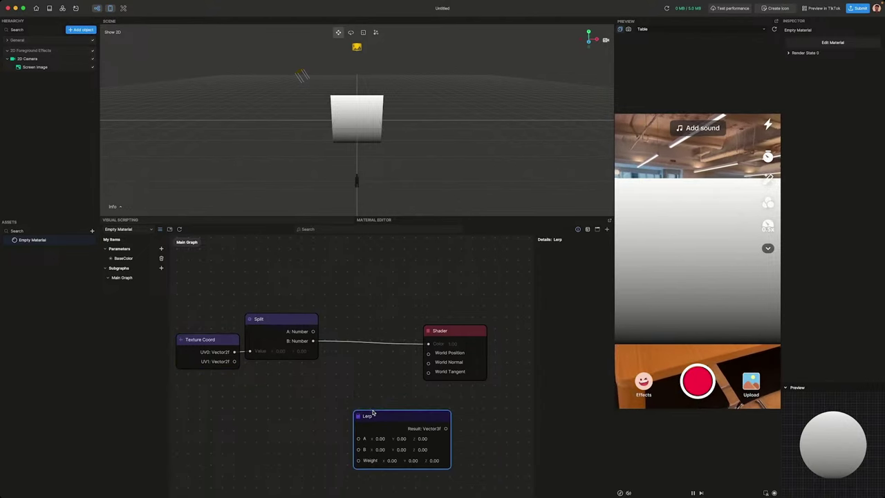
Place Lerp between Split and Shader, wiring Split's B output to its Weight and its Result to the Shader's Color.
scroll(364, 415, up, 3)
middle_drag(366, 419, 347, 298)
scroll(329, 349, down, 3)
scroll(332, 349, up, 4)
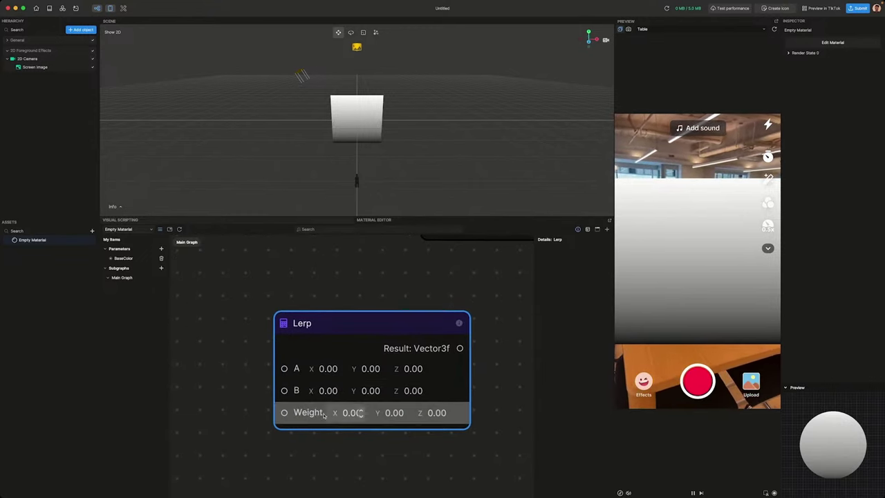
scroll(316, 415, down, 5)
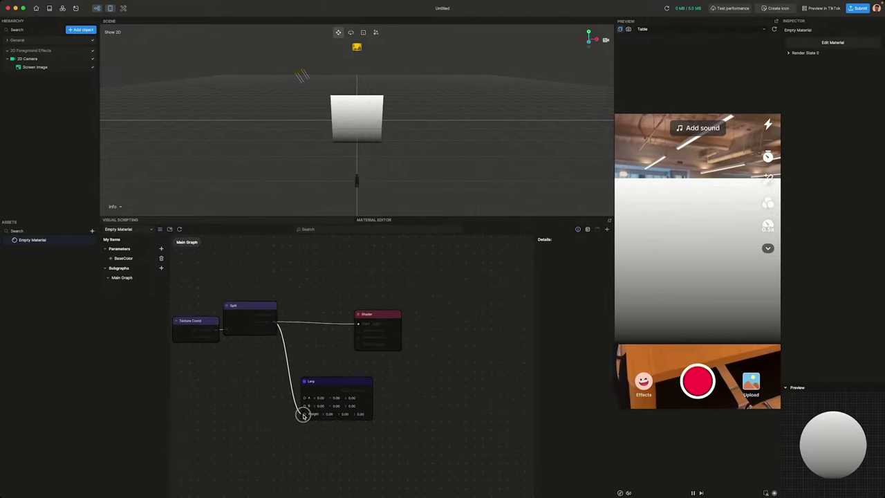
drag(320, 383, 420, 313)
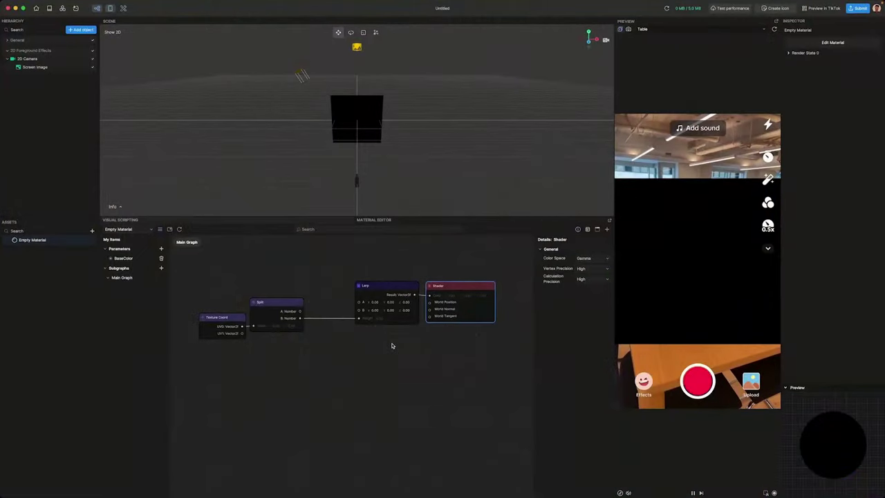
Create a color parameter named SecondColor and wire BaseColor and SecondColor into Lerp's A and B inputs.
scroll(394, 322, up, 5)
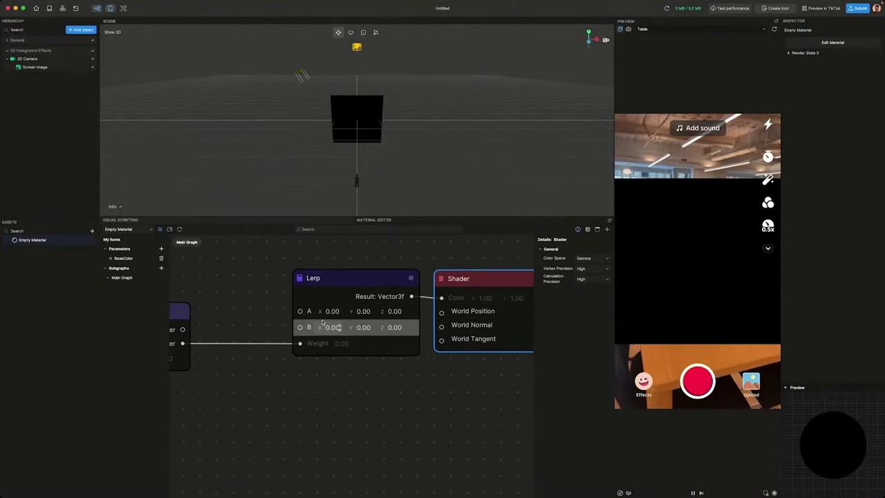
scroll(408, 427, down, 5)
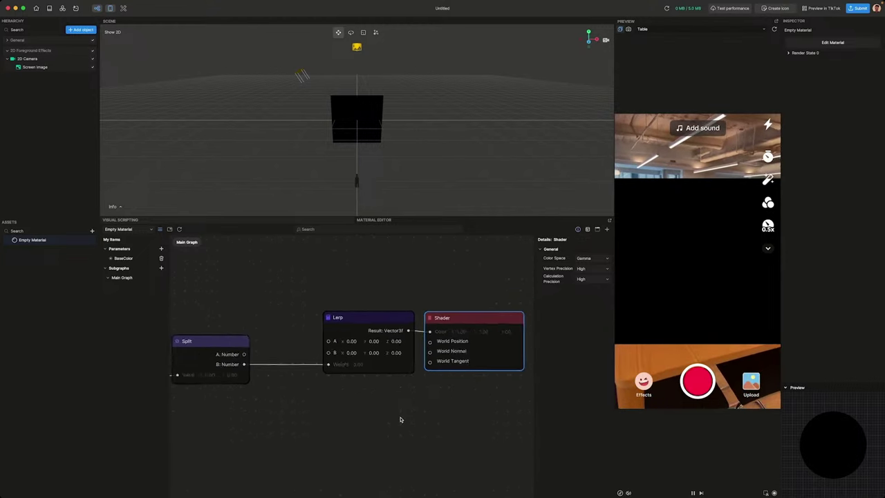
scroll(424, 391, down, 2)
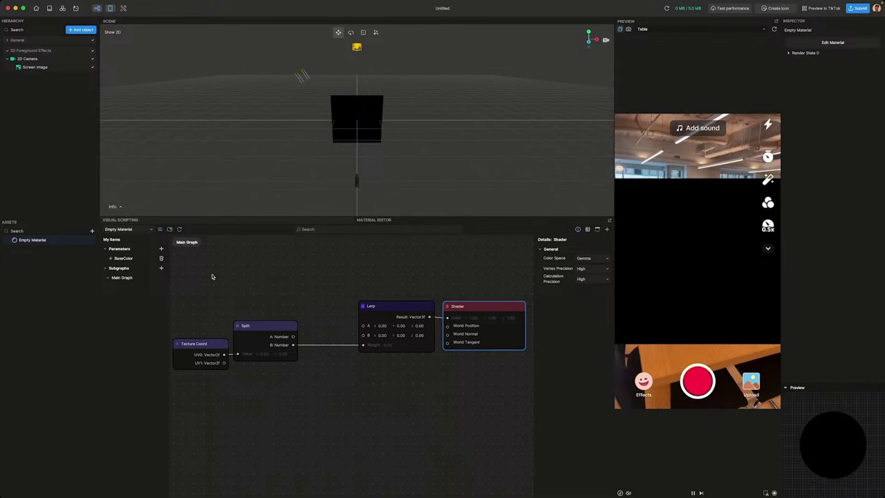
click(162, 249)
click(174, 257)
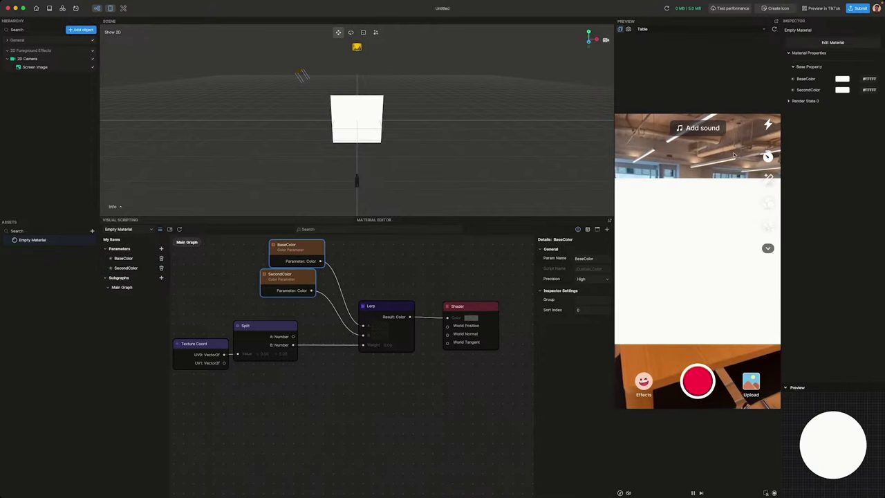
Set the material's BaseColor property to a bright red.
click(843, 80)
click(810, 33)
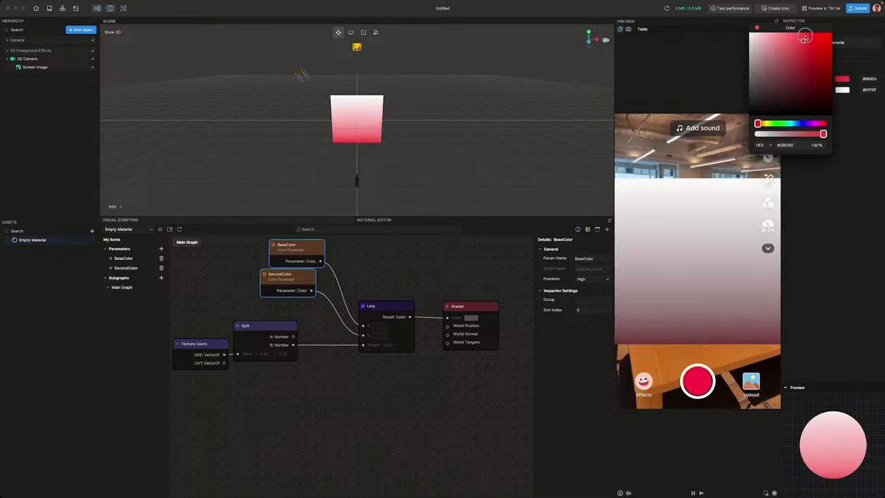
click(754, 29)
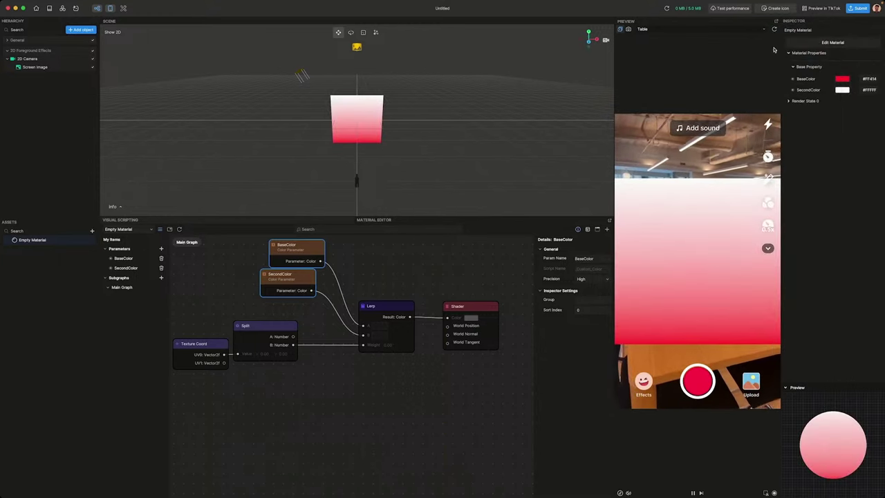
Set the material's SecondColor property to blue, #1D77EB, after trying a bright green.
click(842, 89)
click(779, 135)
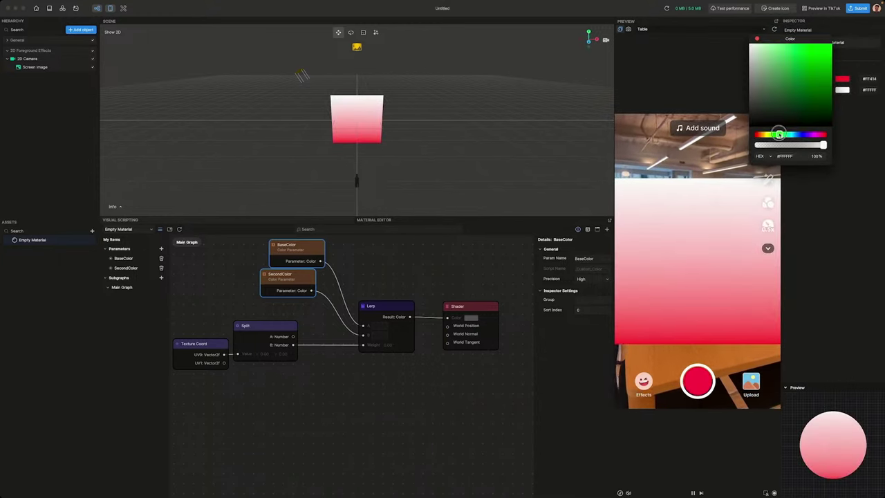
drag(795, 76, 820, 53)
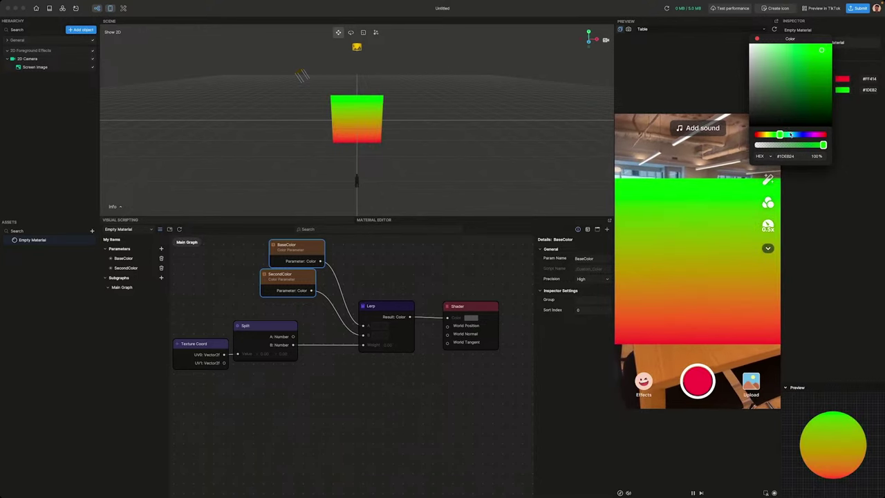
drag(790, 135, 796, 135)
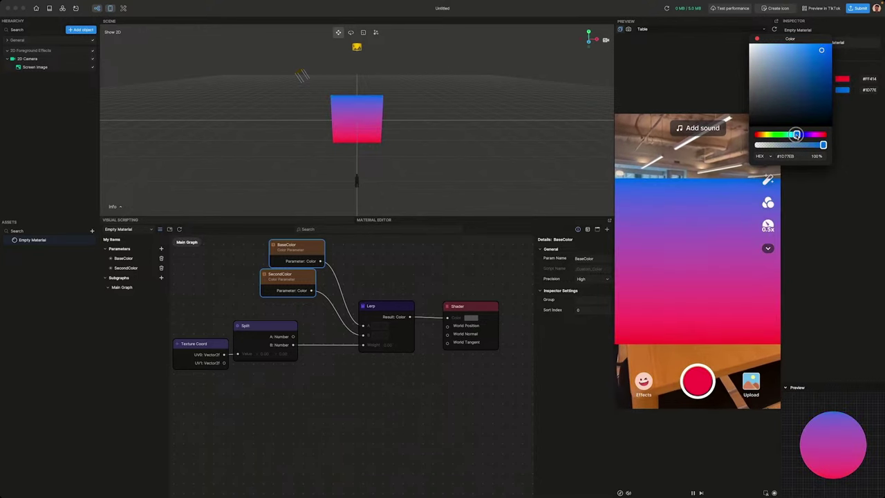
click(759, 40)
click(379, 267)
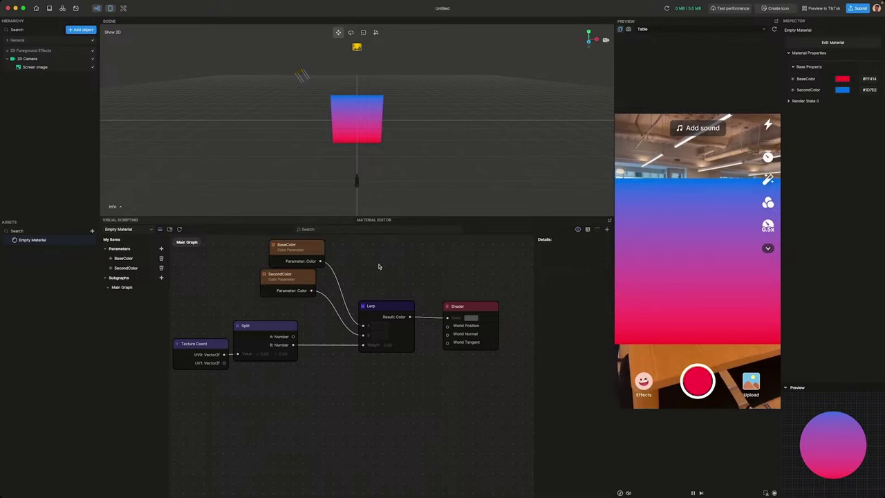
Stack the two color parameter nodes neatly and move Texture Coord and Split farther away from Lerp.
drag(309, 248, 303, 242)
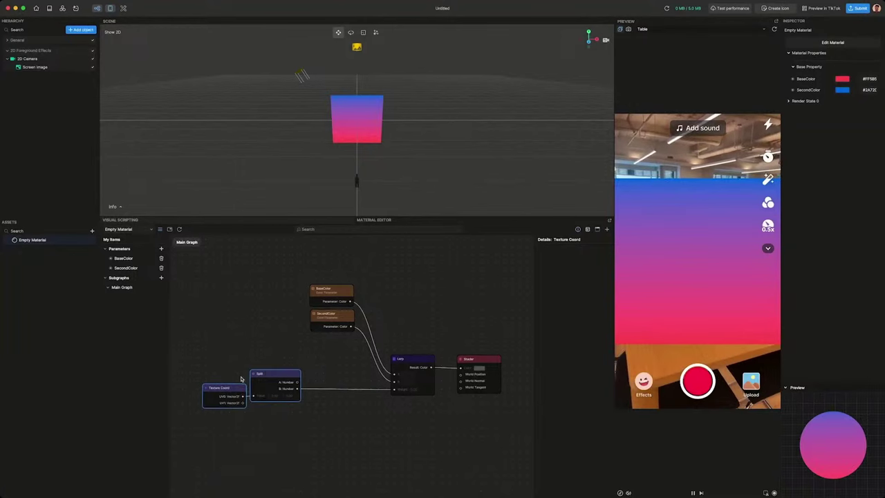
drag(269, 375, 239, 375)
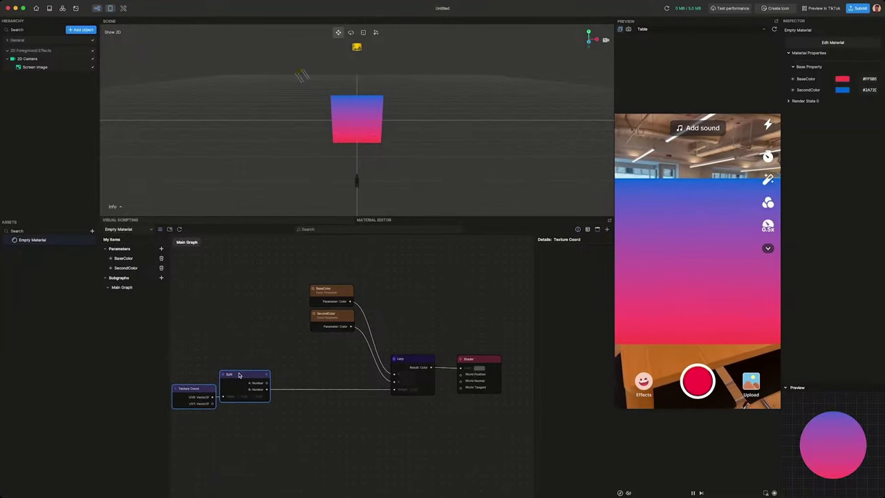
Set BaseColor to white (#FFFFFF) and SecondColor to black (#000000) in the material properties.
click(842, 79)
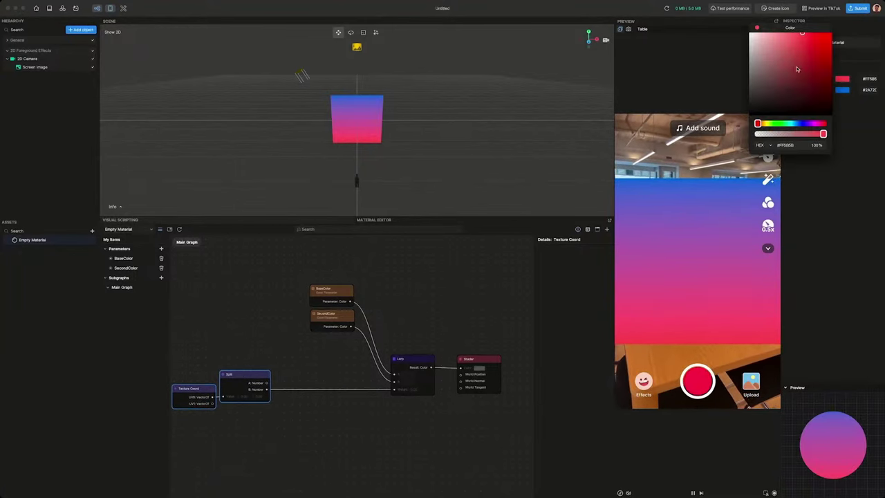
drag(796, 69, 757, 29)
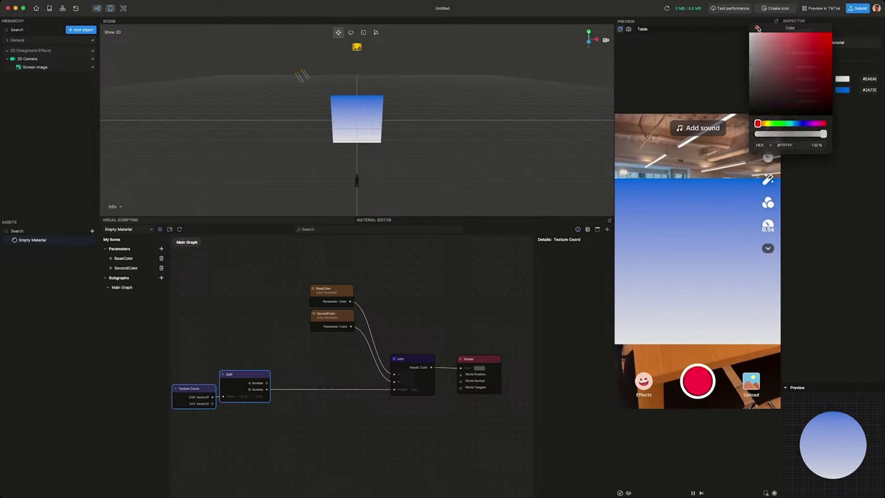
click(842, 89)
drag(779, 119, 763, 126)
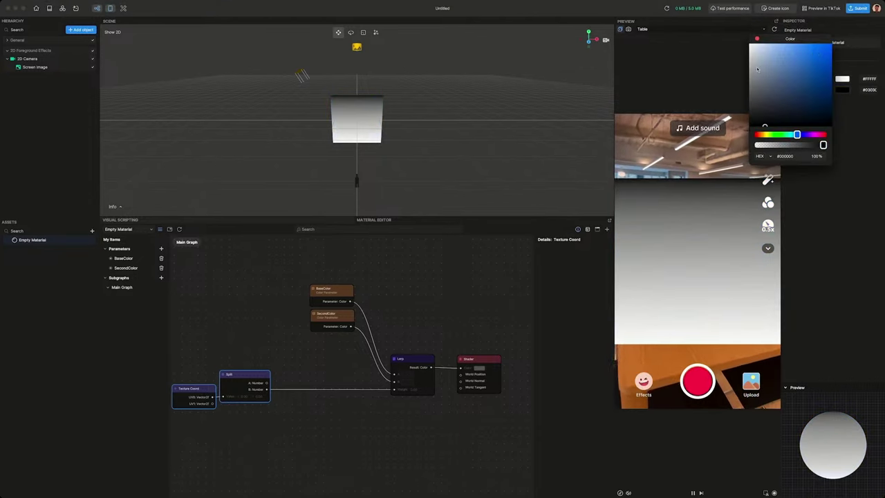
click(756, 40)
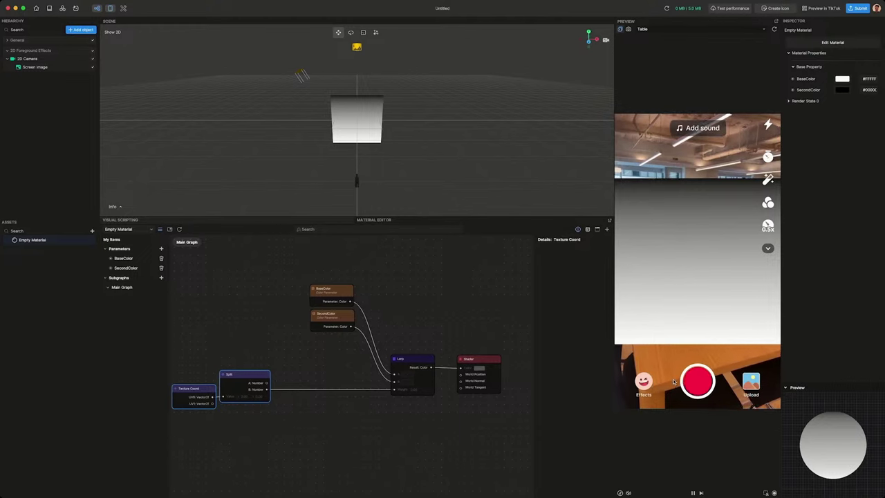
Move Lerp closer to Shader and insert an Add node between Split's B output and Lerp's Weight input.
drag(320, 449, 343, 445)
click(445, 354)
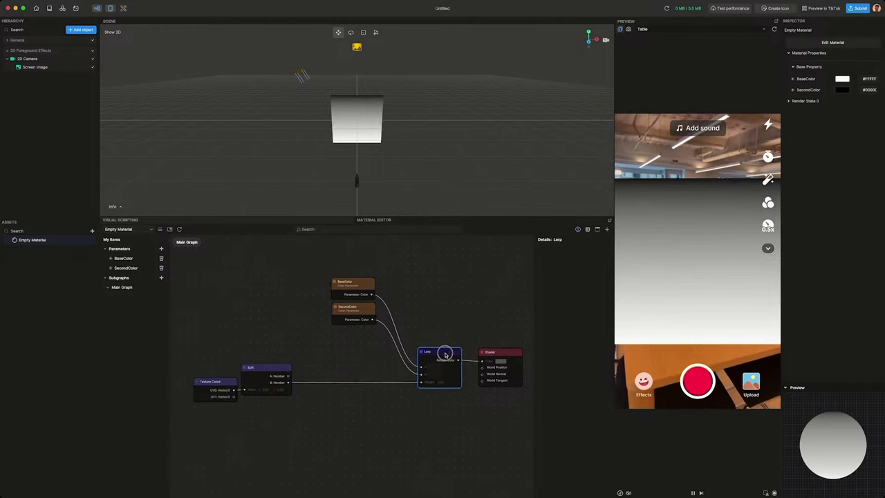
drag(445, 354, 453, 354)
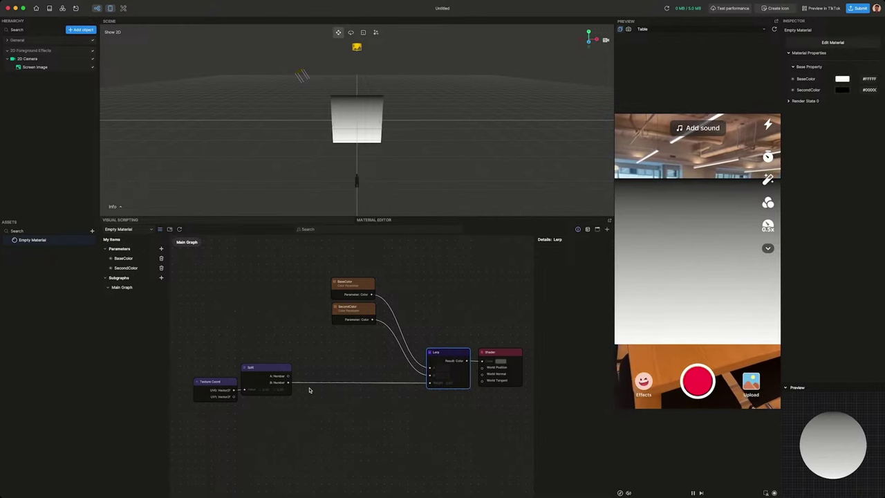
right_click(352, 409)
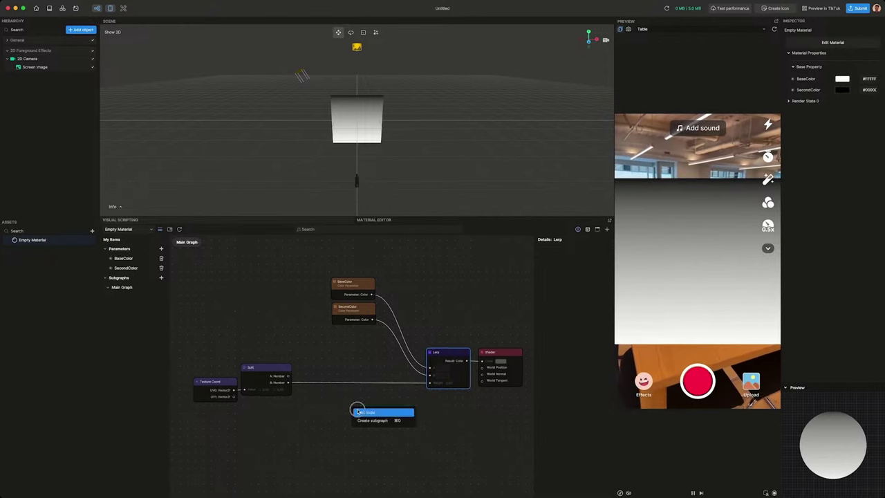
click(359, 411)
drag(291, 382, 429, 380)
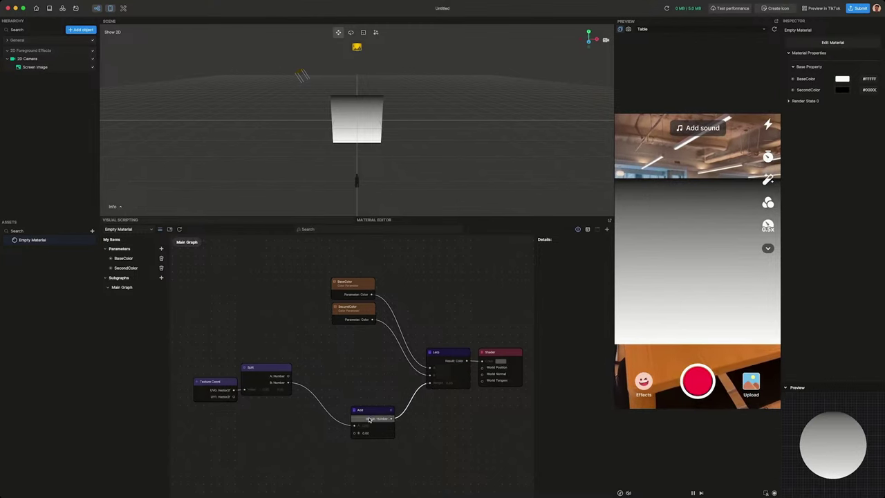
Line up the Add node with Lerp's Weight input and align Texture Coord and Split with it.
drag(372, 412, 368, 376)
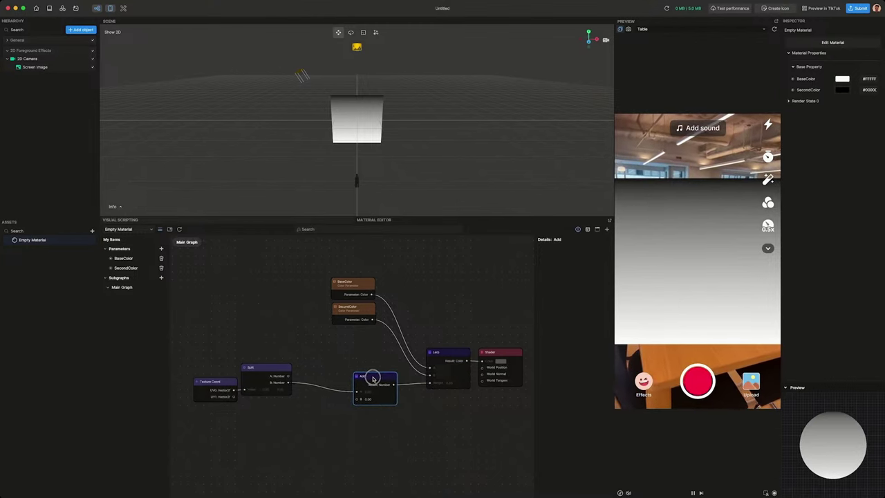
drag(280, 347, 195, 406)
drag(266, 369, 261, 376)
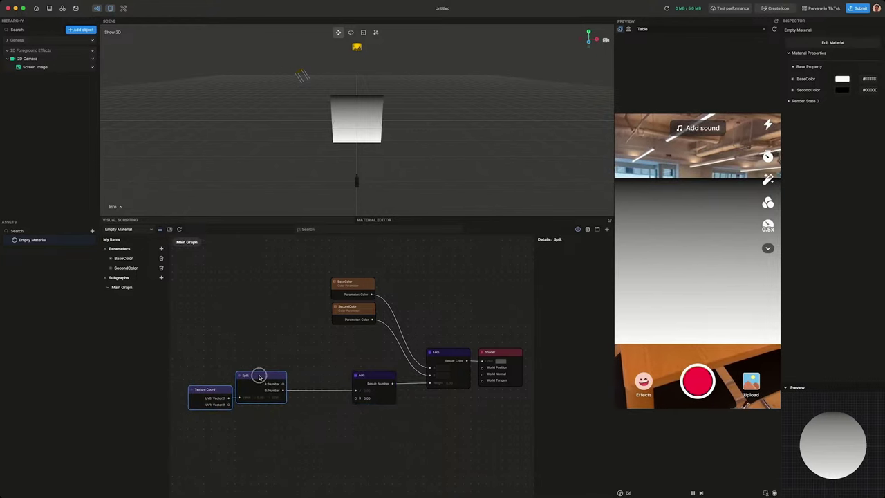